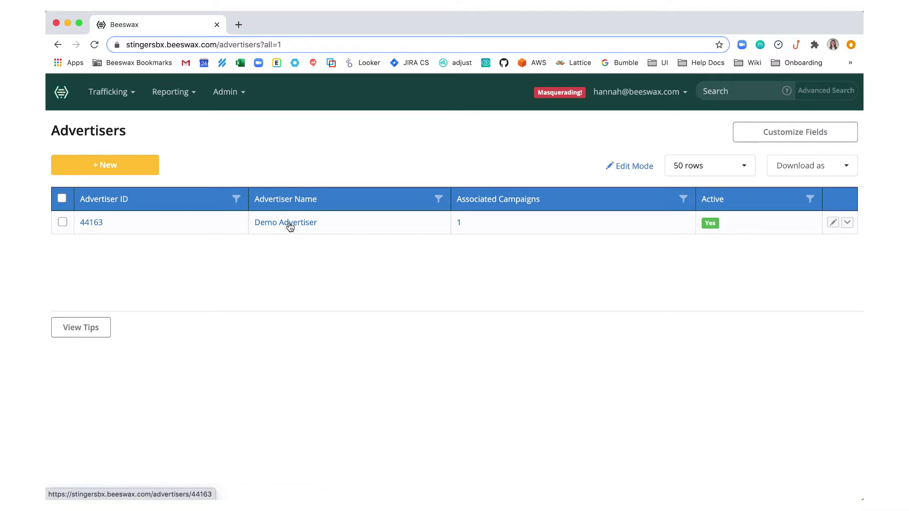
Open the campaigns list and filter it to Demo Advertiser
click(289, 223)
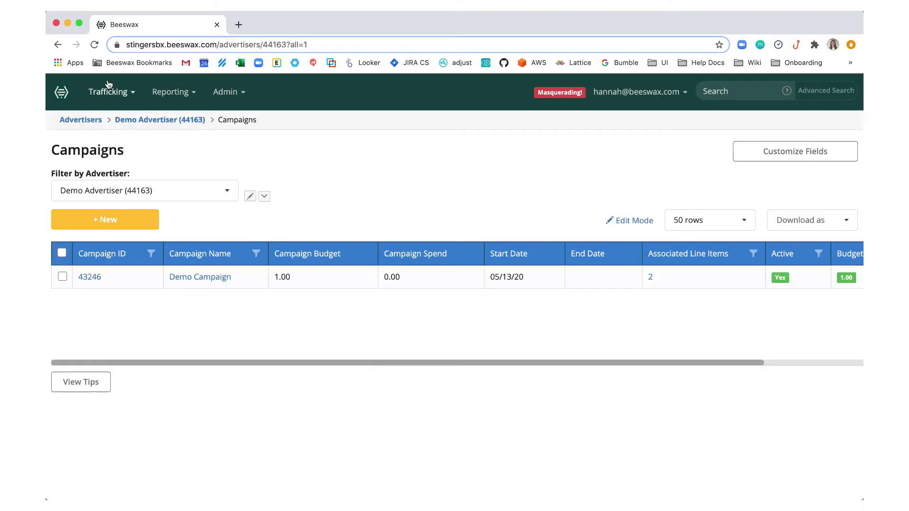
click(126, 94)
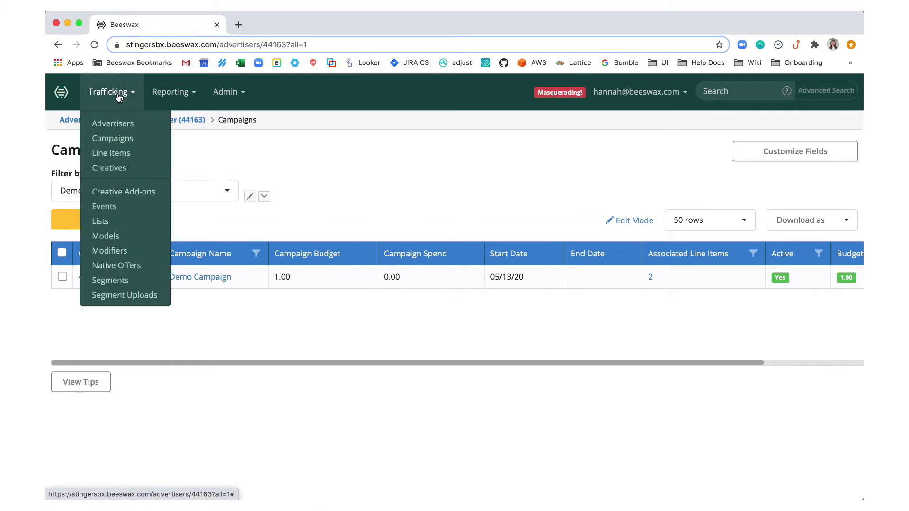
click(128, 139)
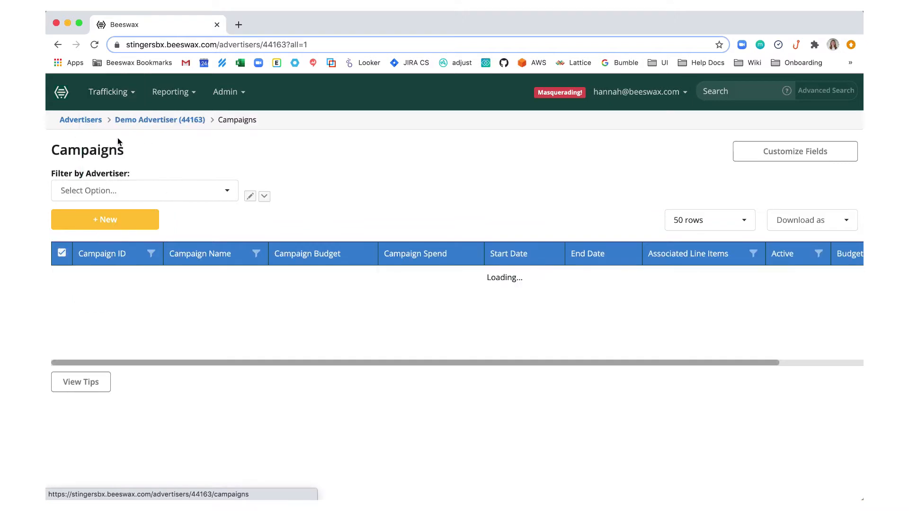
click(178, 193)
click(170, 206)
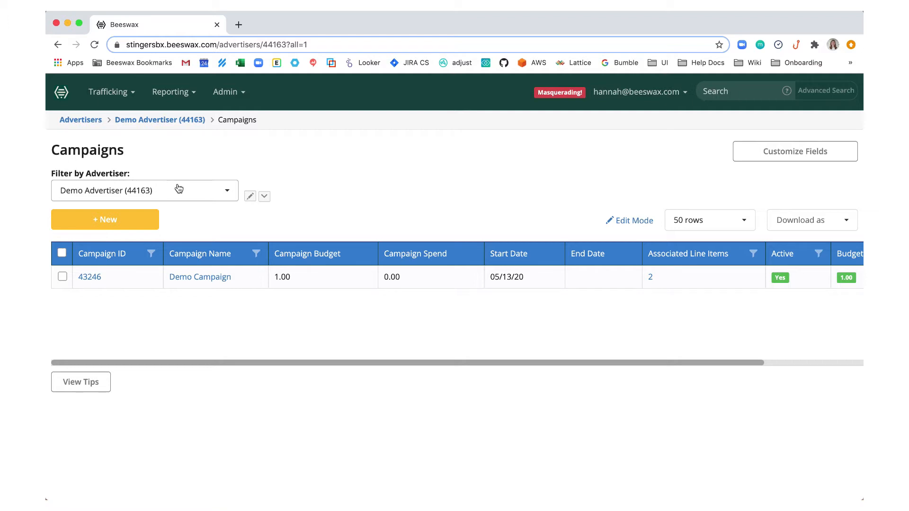
click(124, 92)
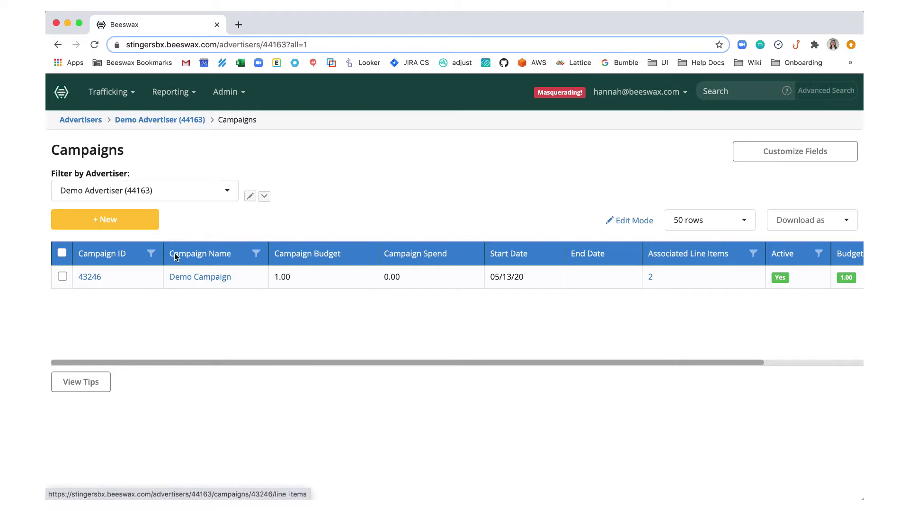
click(116, 222)
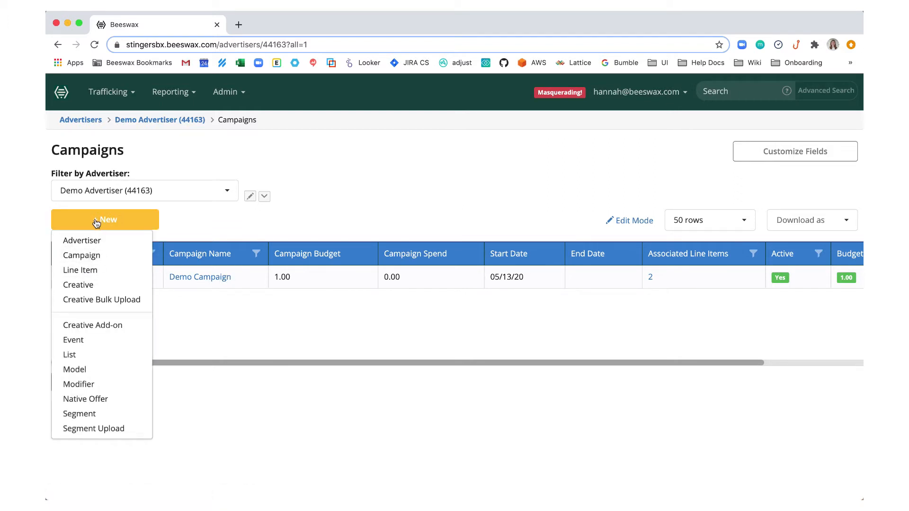
click(87, 261)
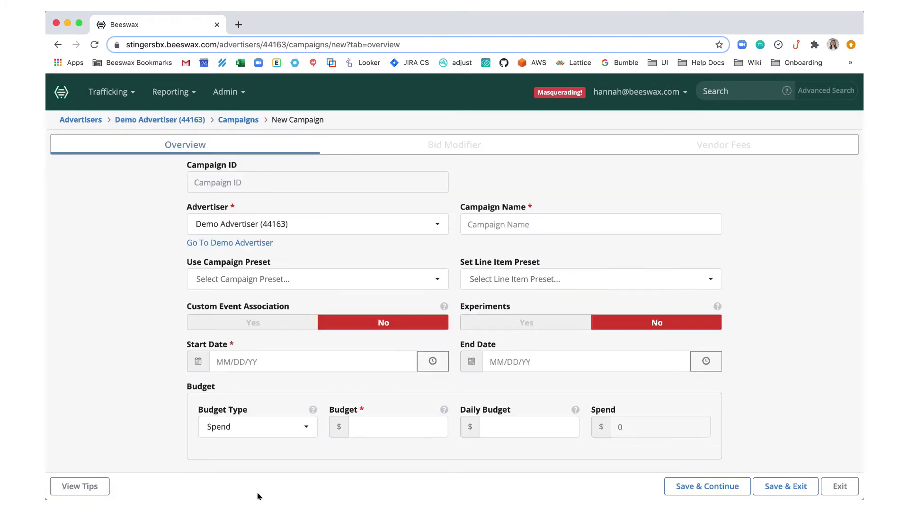
mouse_move(498, 492)
click(841, 490)
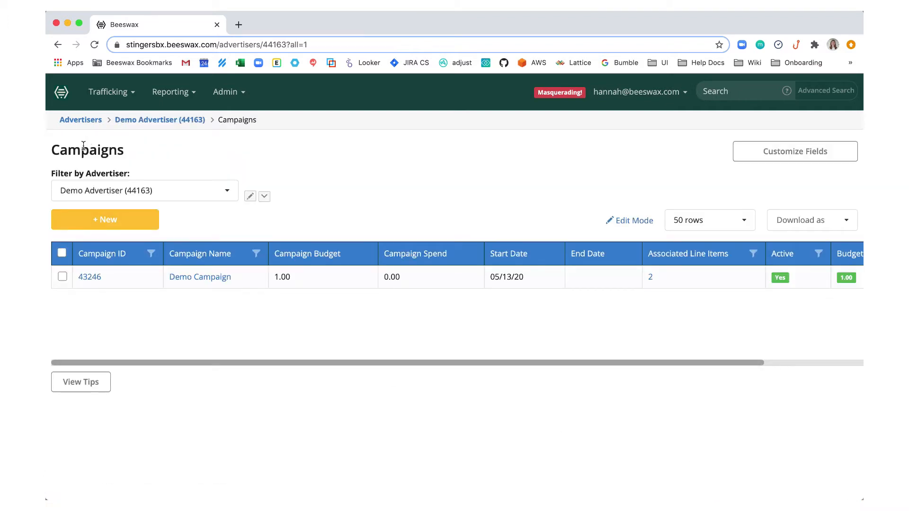
Open Demo Campaign and bring up its settings for editing
click(206, 279)
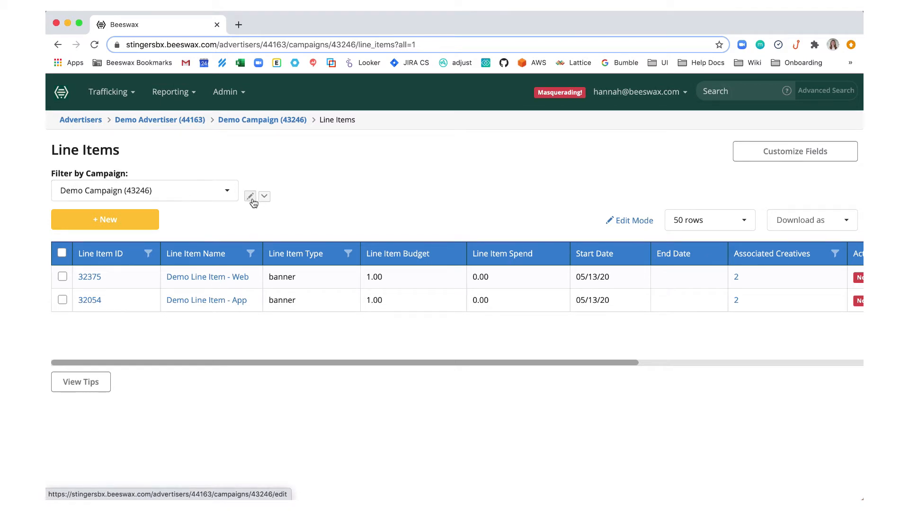
click(251, 197)
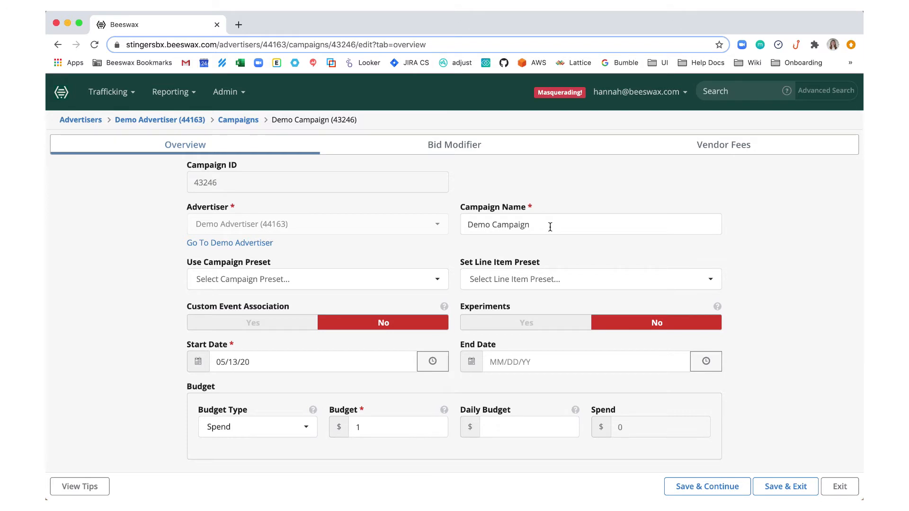
scroll(550, 226, down, 3)
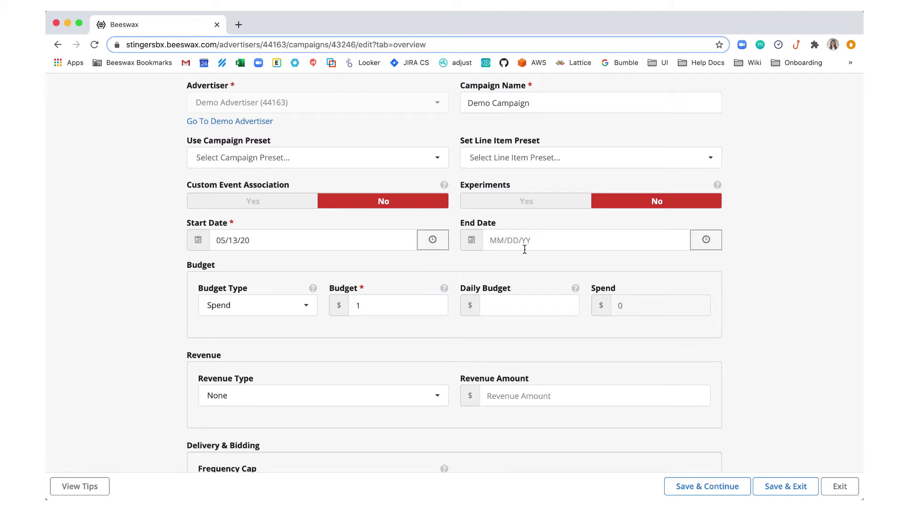
Examine the campaign's end date calendar, start time, budget type options, total budget and daily budget
drag(461, 224, 501, 225)
click(544, 240)
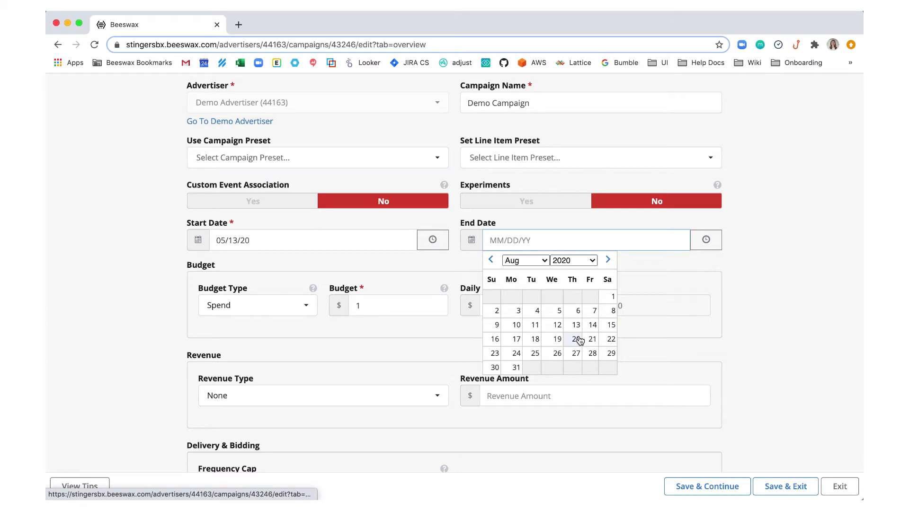
click(432, 240)
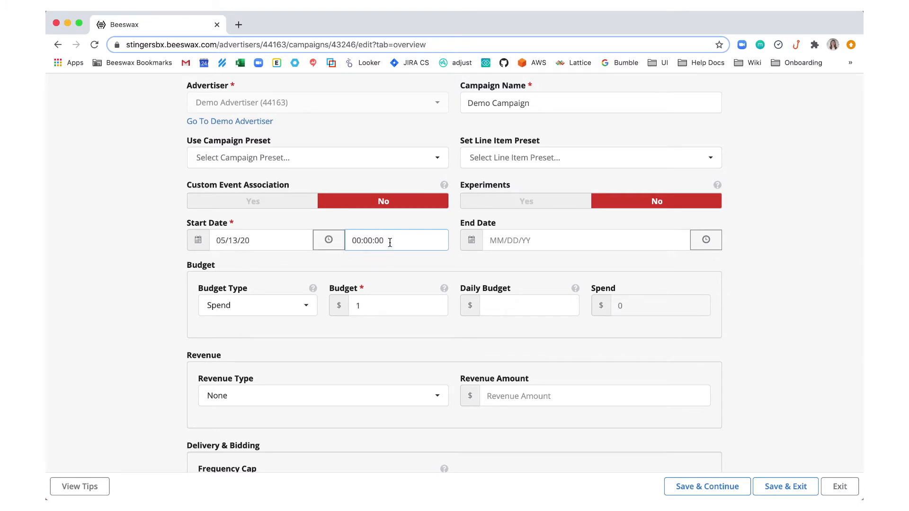
click(327, 242)
scroll(316, 299, down, 3)
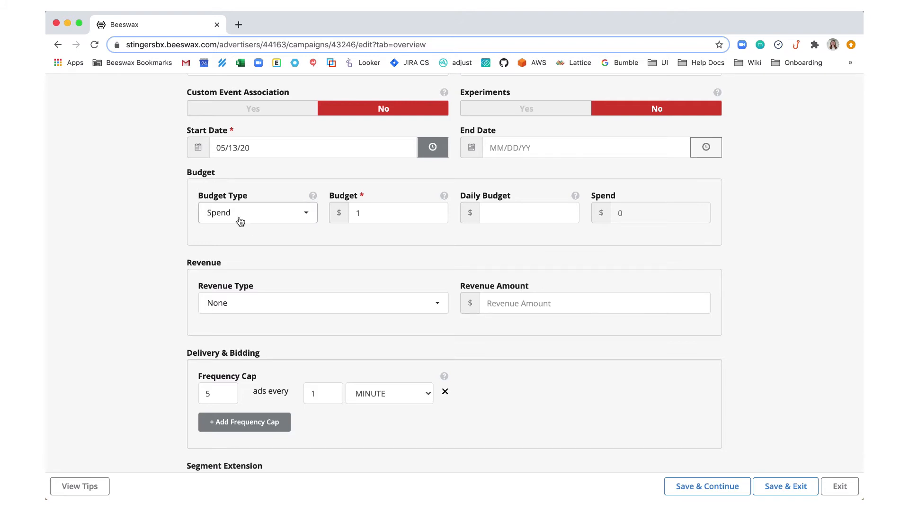
click(276, 214)
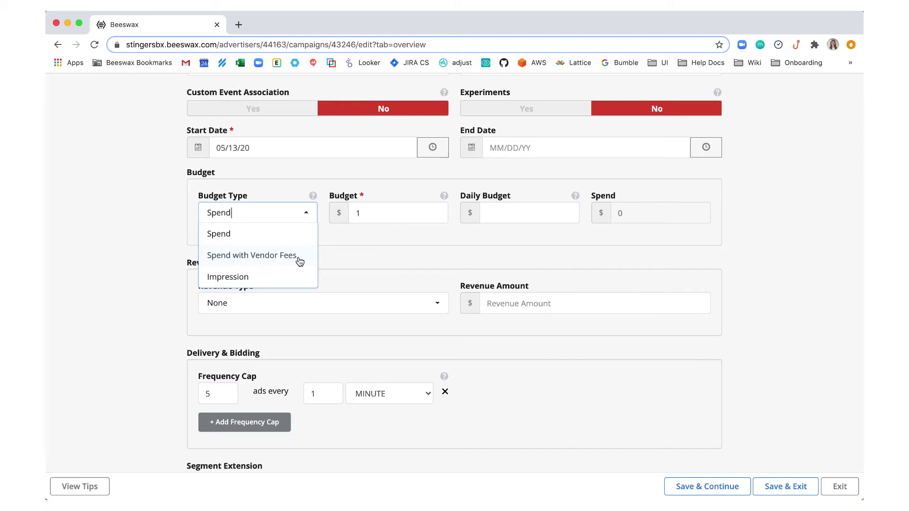
click(390, 215)
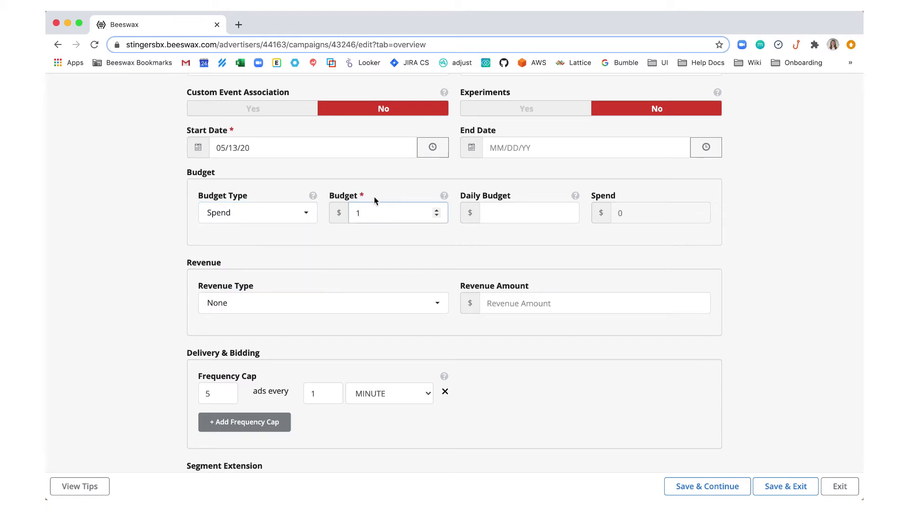
drag(457, 196, 514, 197)
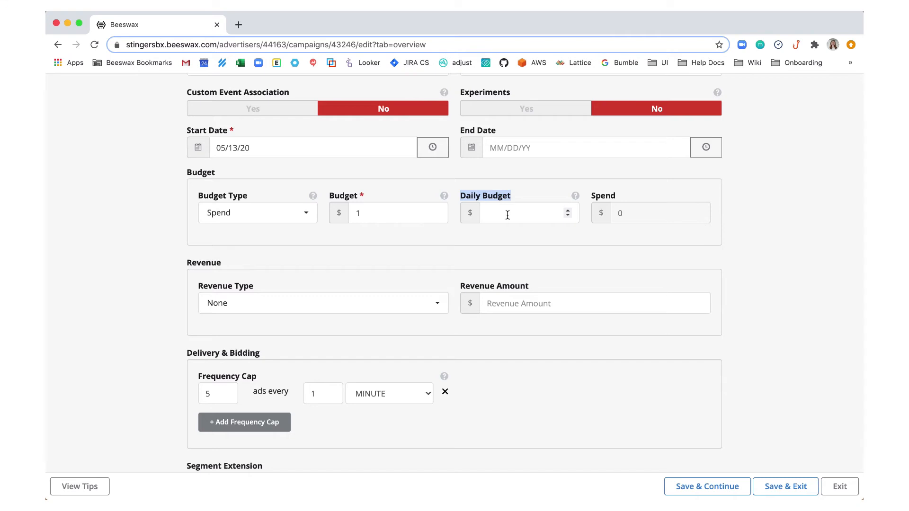
Set the campaign's revenue type to Cost Per Acquisition Basis with a revenue amount of $5
scroll(192, 273, down, 3)
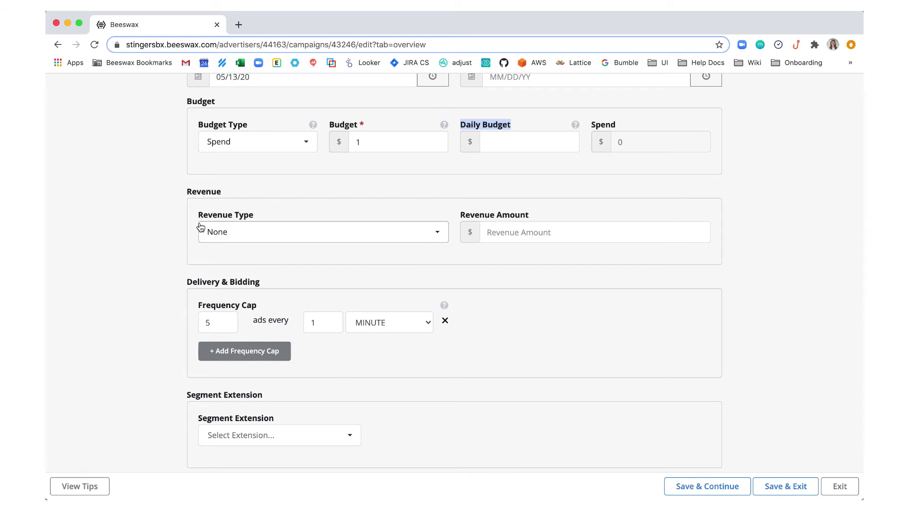
click(274, 233)
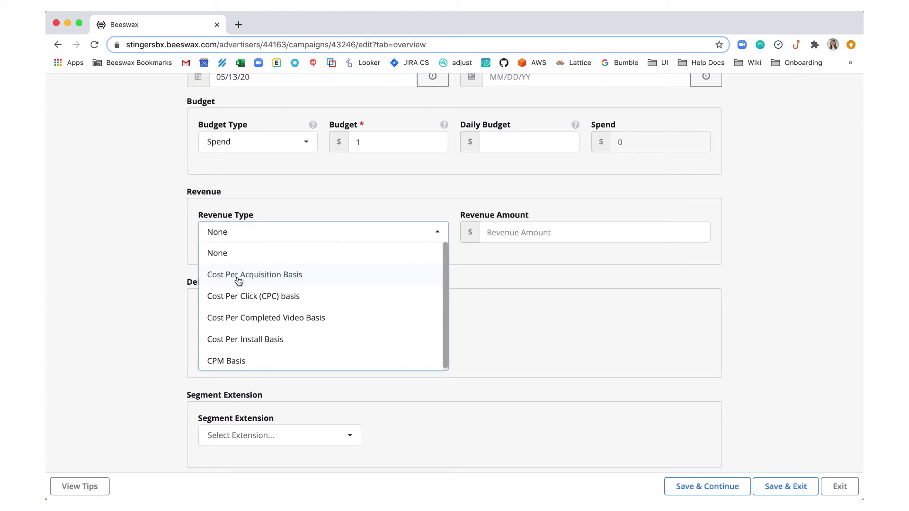
click(279, 280)
click(511, 233)
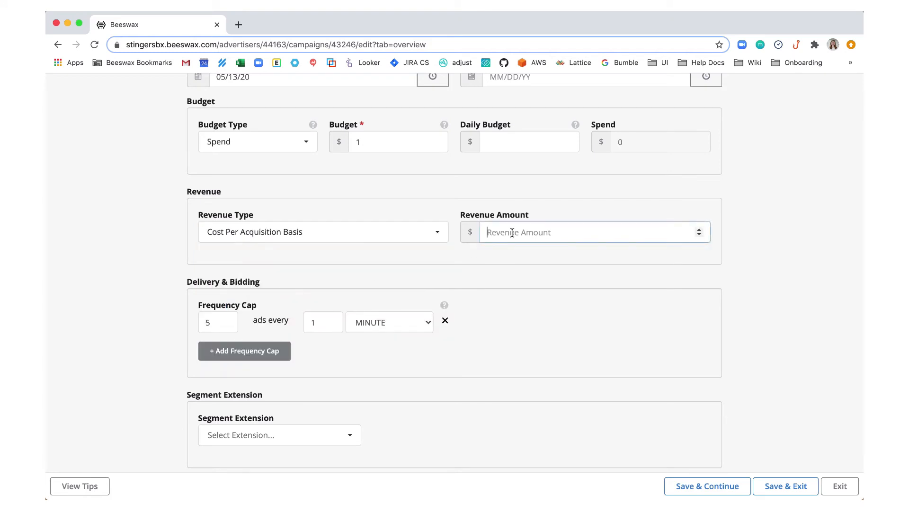
text(5)
Add two extra frequency caps to the campaign and remove them again
scroll(372, 281, down, 3)
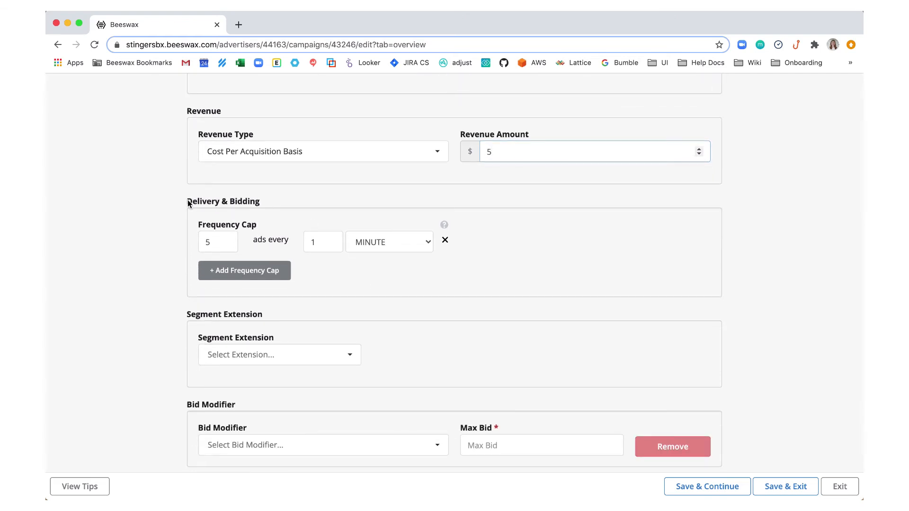
click(243, 276)
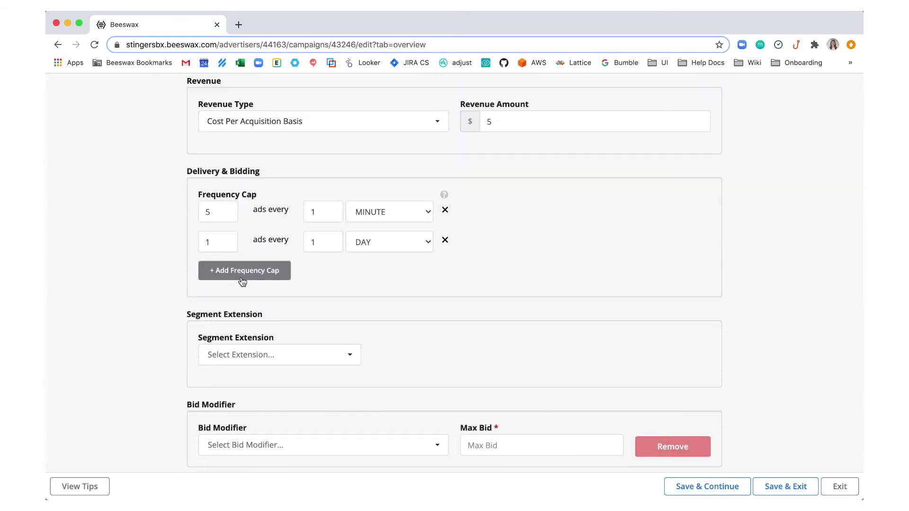
click(243, 277)
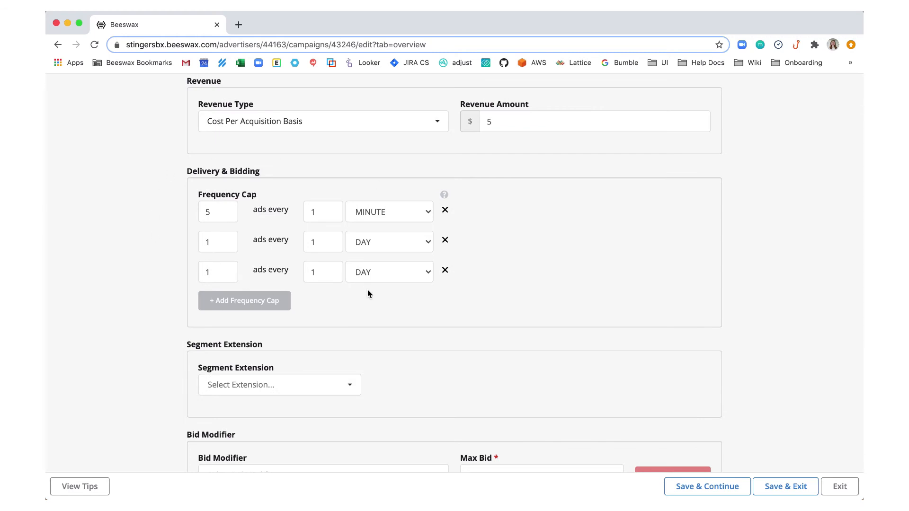
click(428, 212)
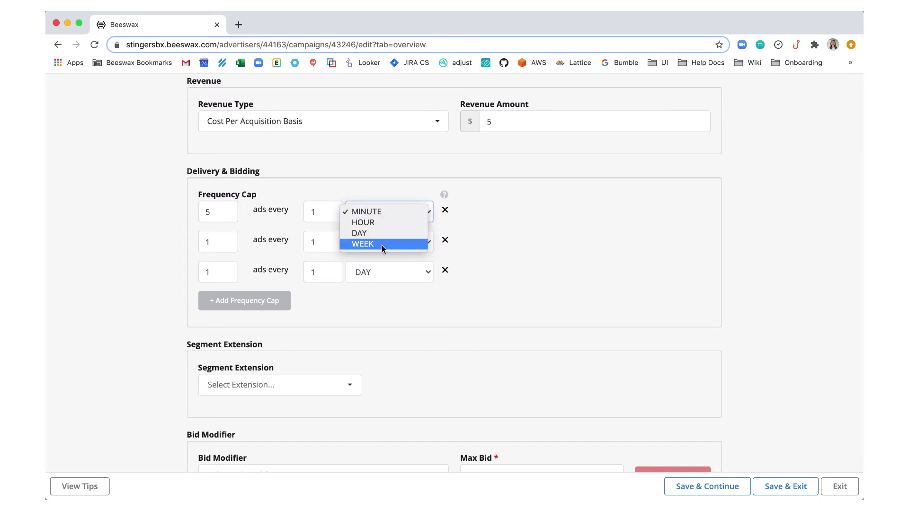
click(573, 240)
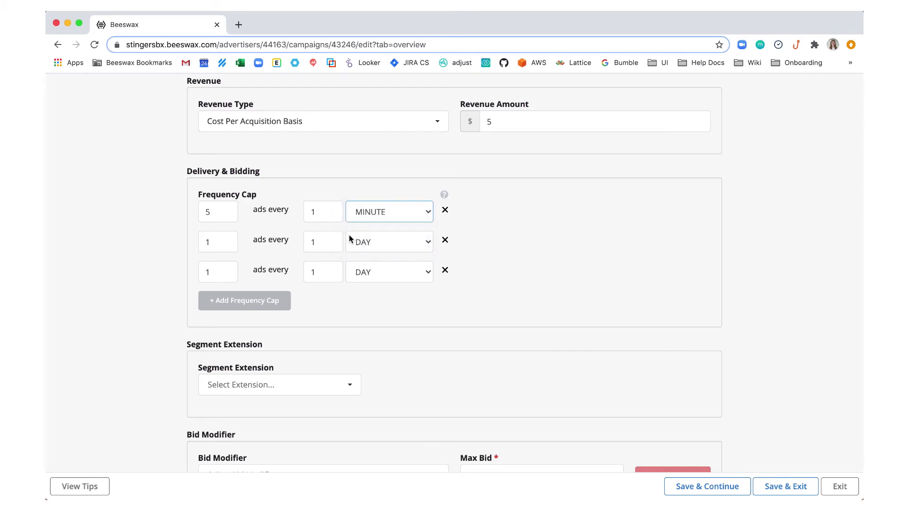
click(445, 240)
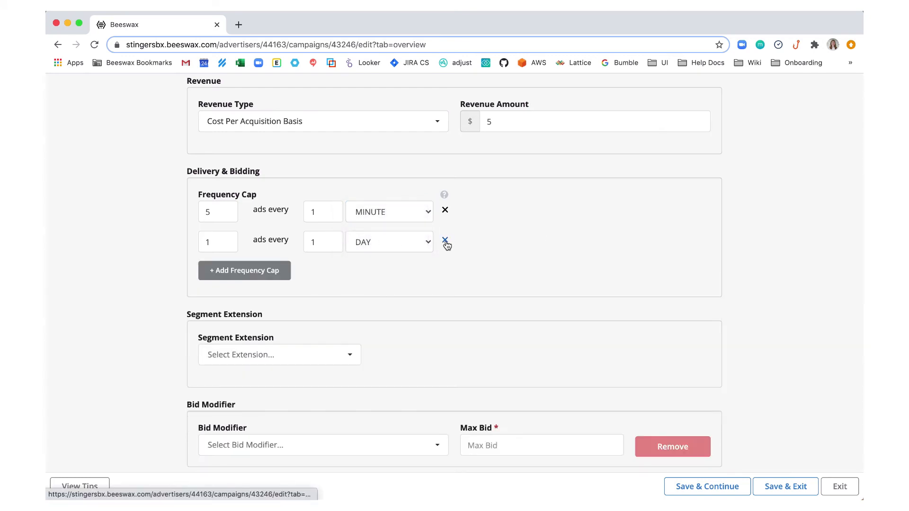
click(445, 240)
Switch the campaign's status to Inactive and back to Active
scroll(385, 306, down, 5)
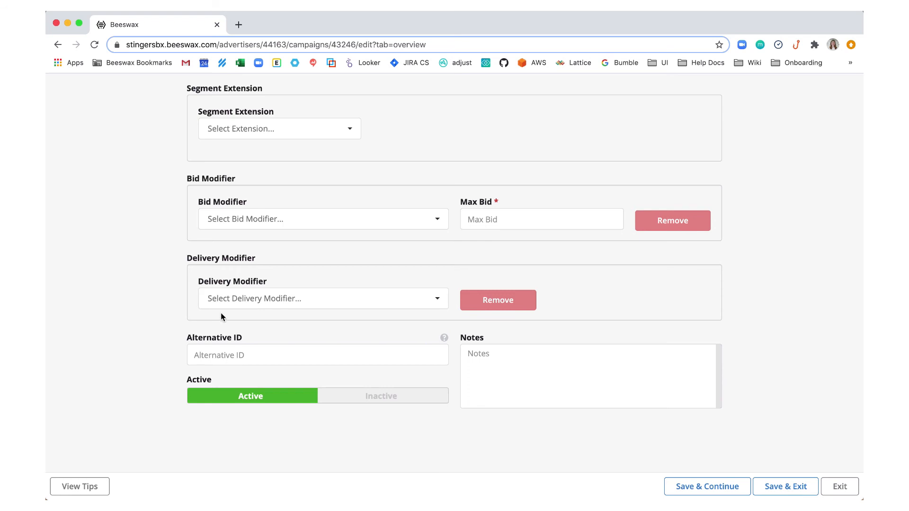
click(221, 357)
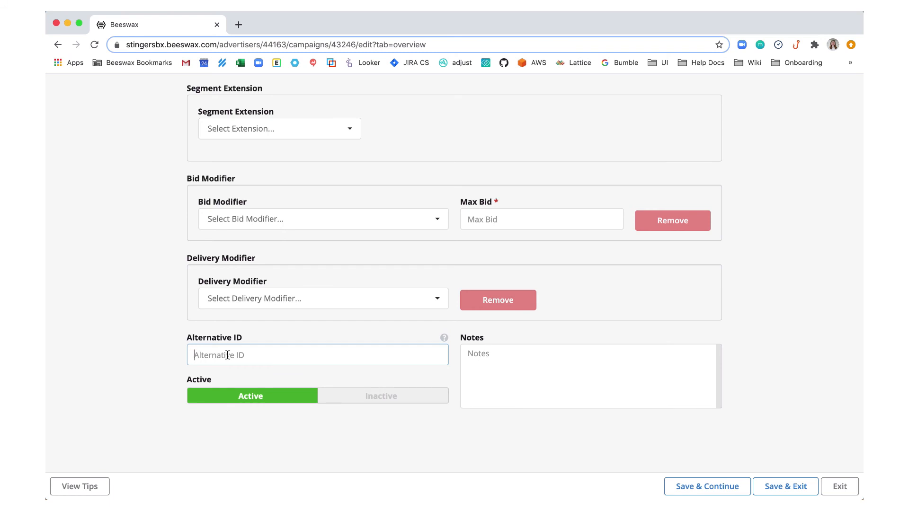
click(362, 401)
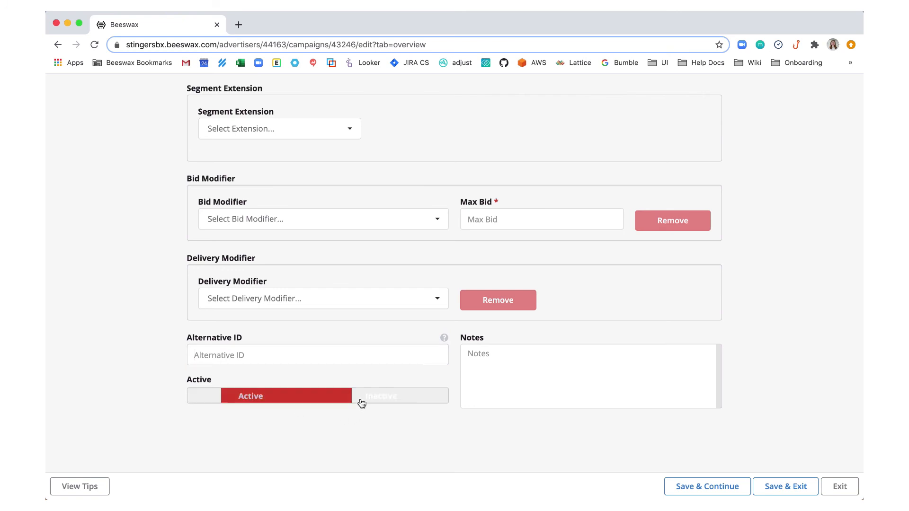
click(272, 400)
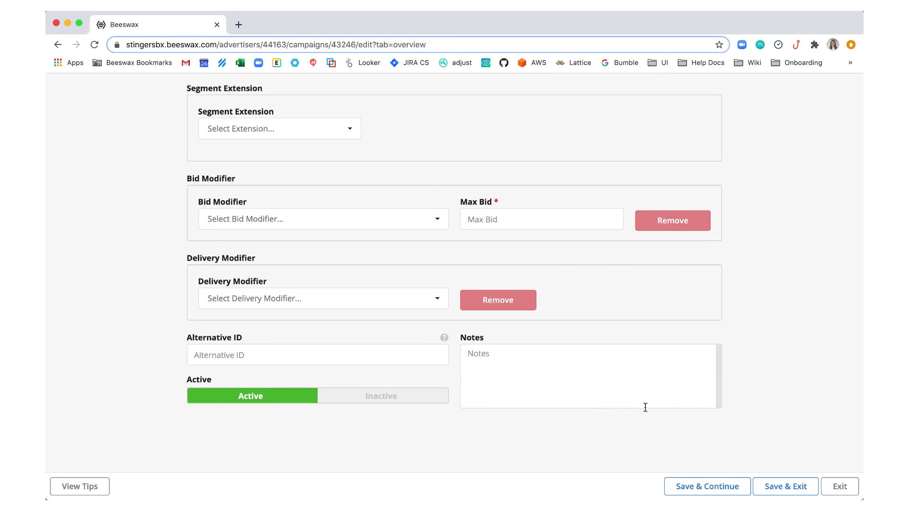
Review the campaign's bid modifier settings, including the fields for creating a new one, and its vendor fee settings
scroll(728, 421, up, 2)
scroll(728, 417, up, 15)
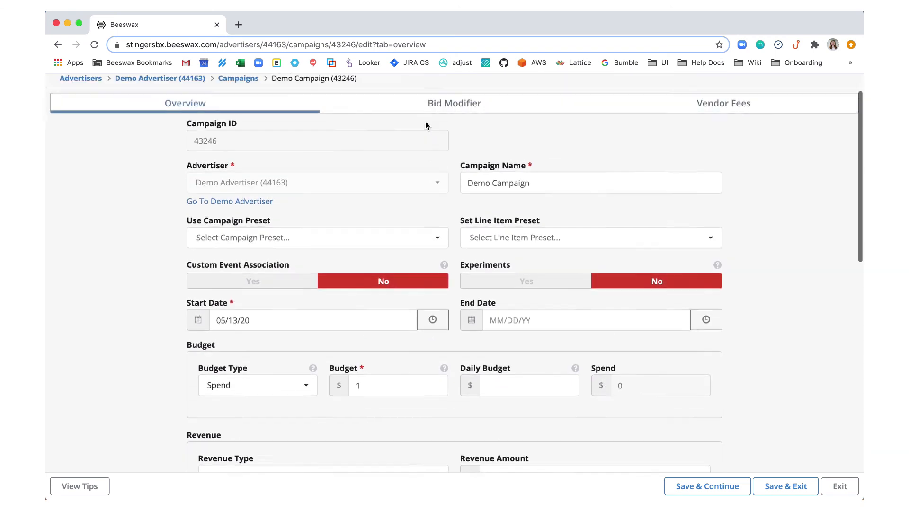
click(424, 144)
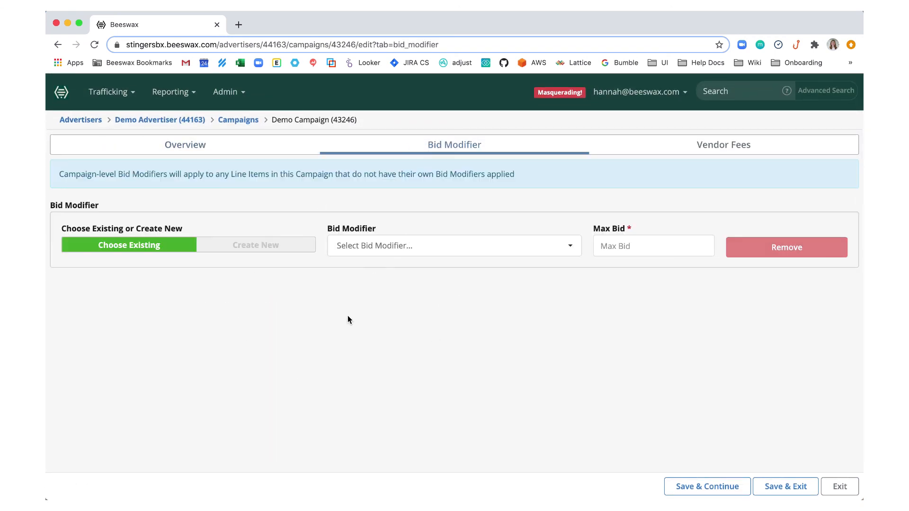
click(247, 250)
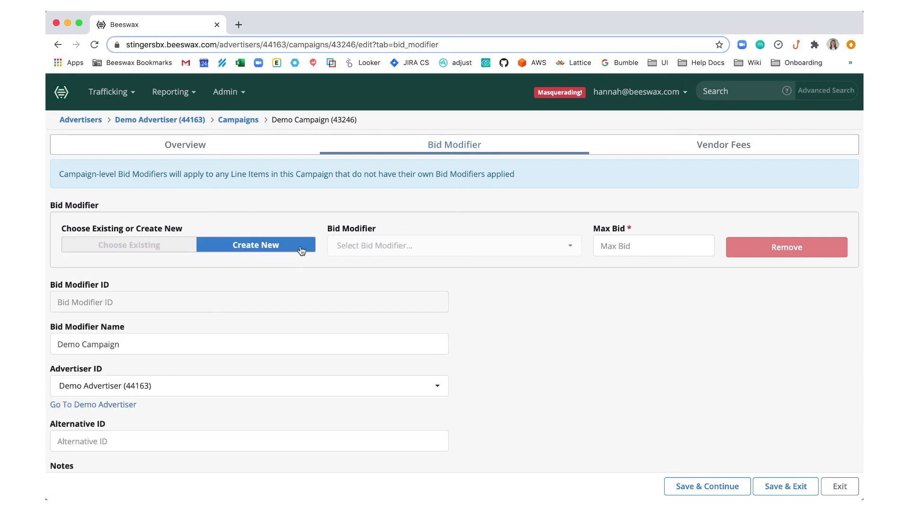
click(723, 139)
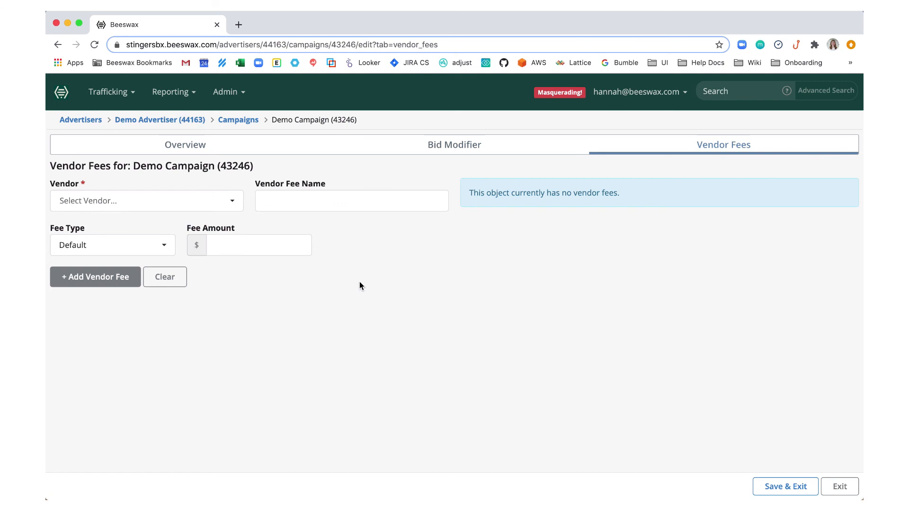
Save and exit the campaign settings, and open Demo Campaign's line items
click(781, 490)
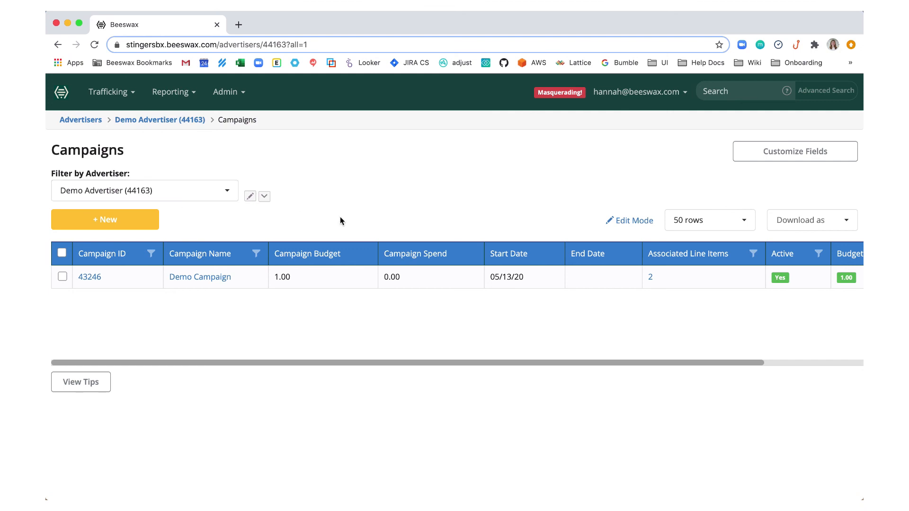
click(201, 277)
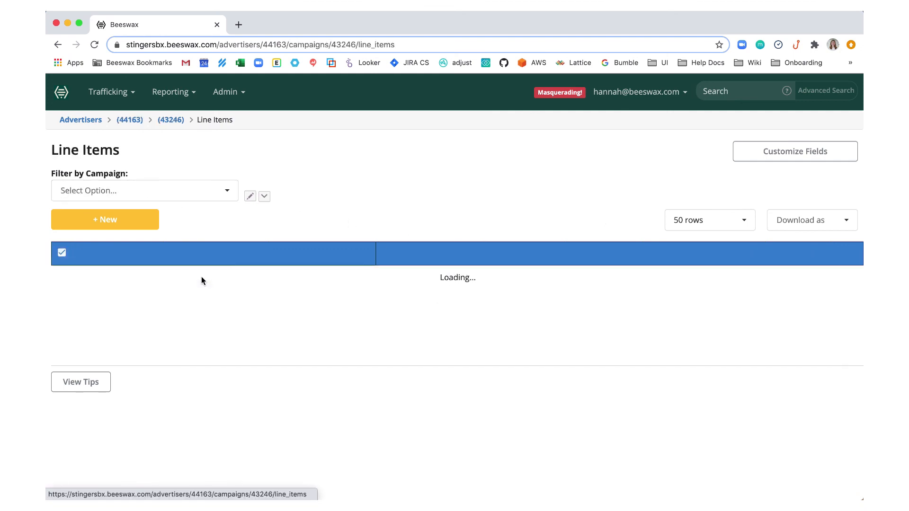